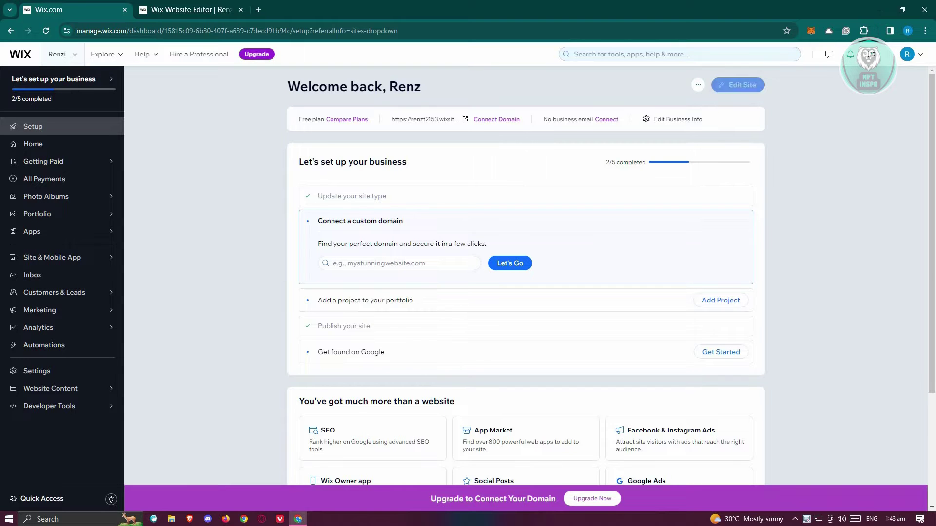
Switch from the Wix dashboard to the open Website Editor showing the photography Home page.
key(ctrl+Tab)
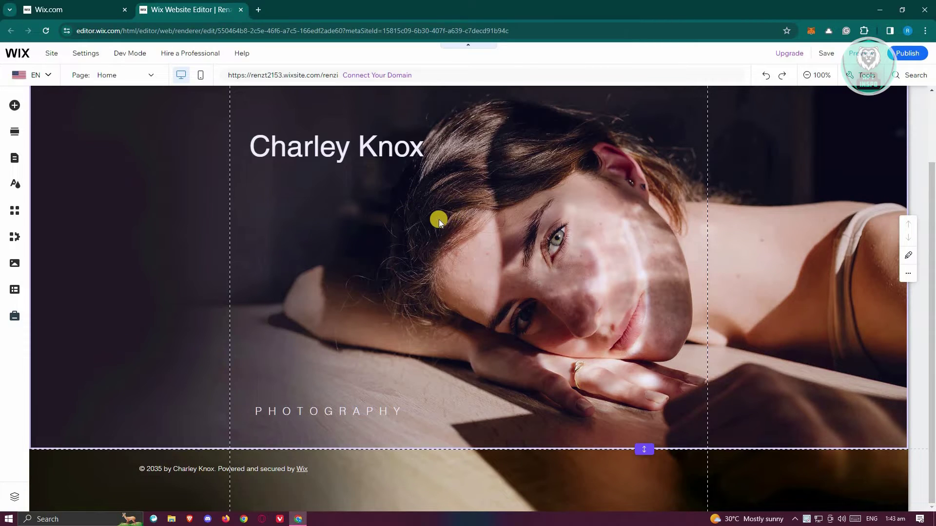
scroll(438, 219, up, 2)
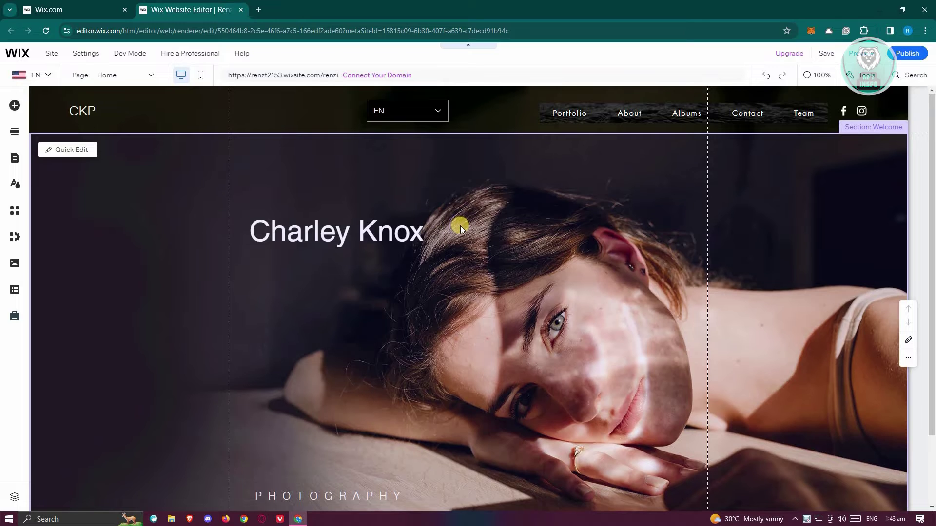
scroll(461, 225, down, 1)
scroll(463, 220, down, 1)
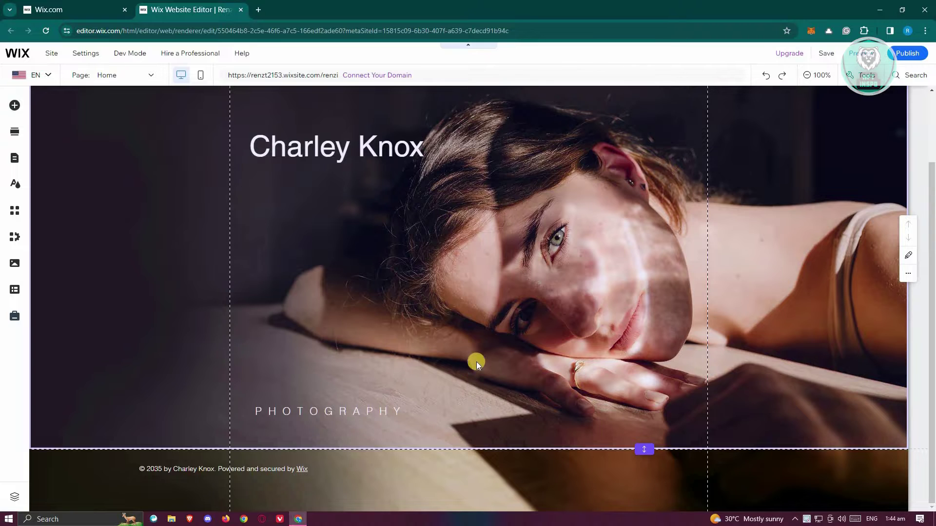
scroll(476, 361, up, 2)
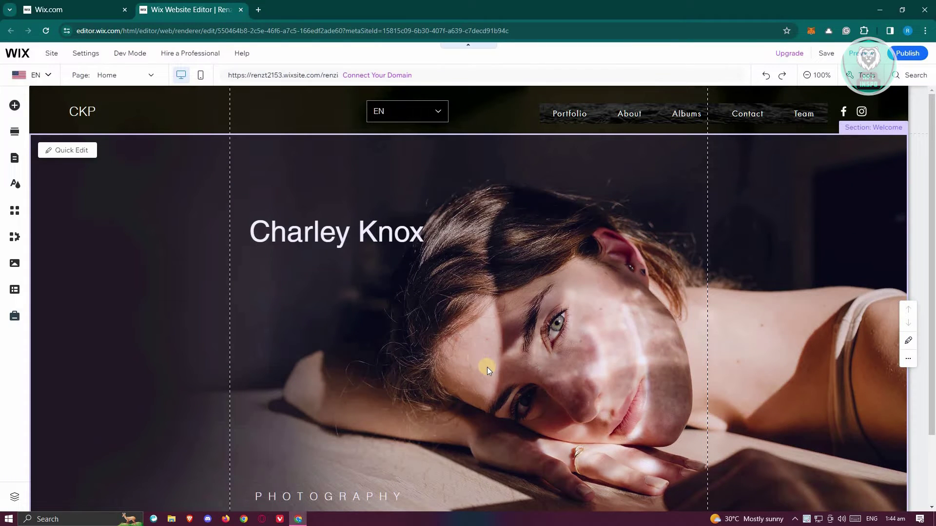
scroll(591, 408, down, 2)
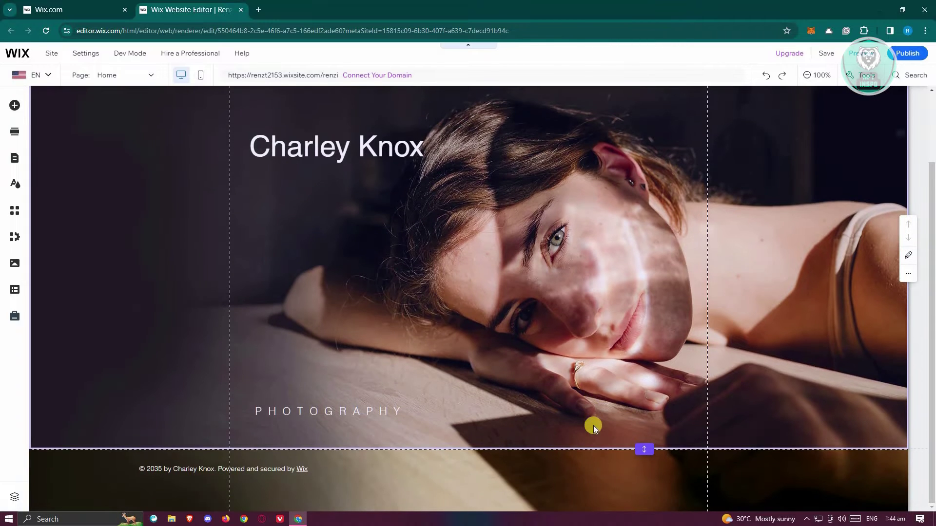
scroll(621, 414, up, 2)
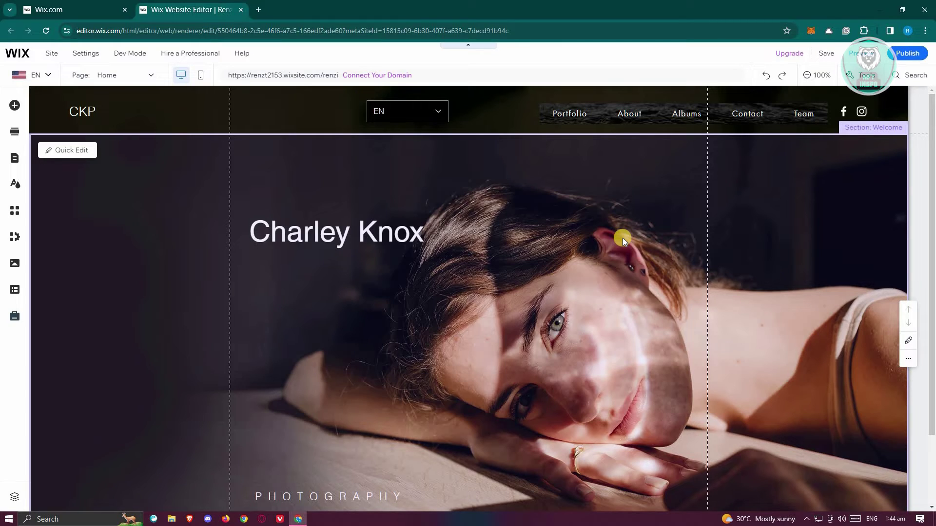
click(15, 108)
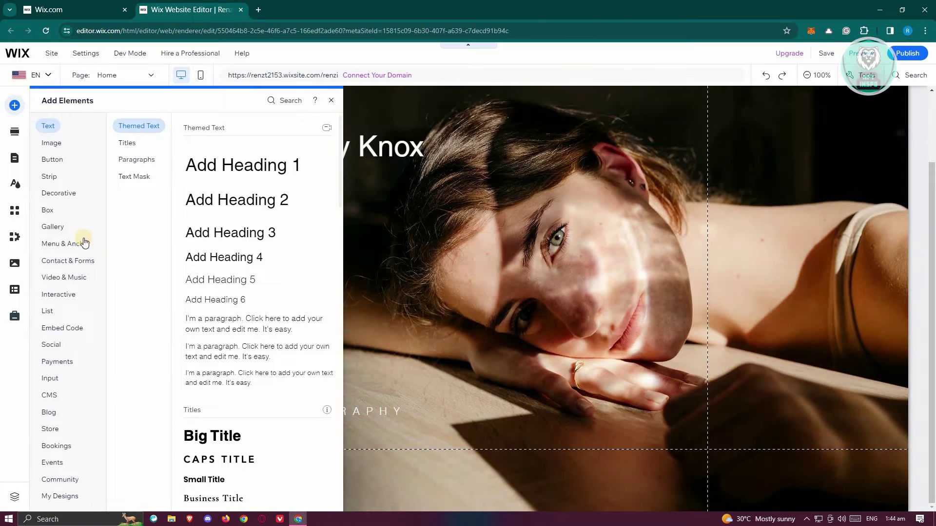
click(84, 242)
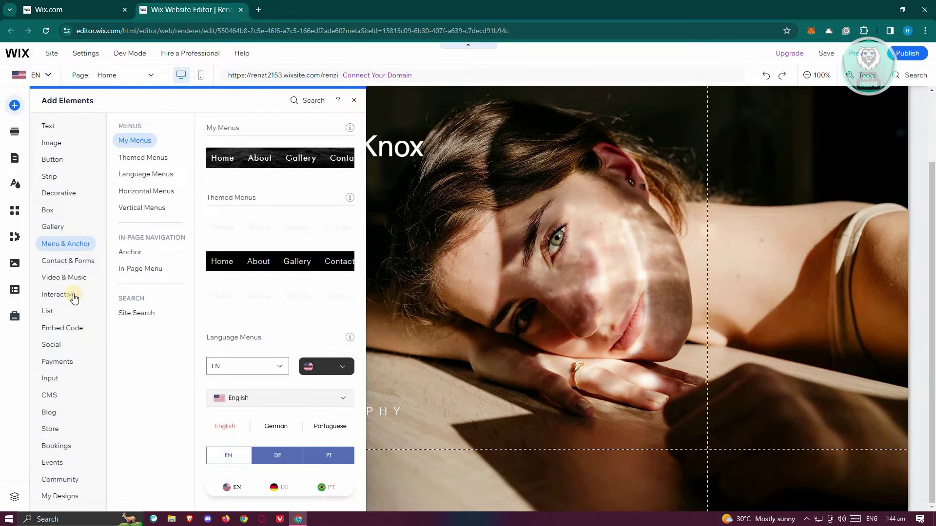
mouse_move(74, 299)
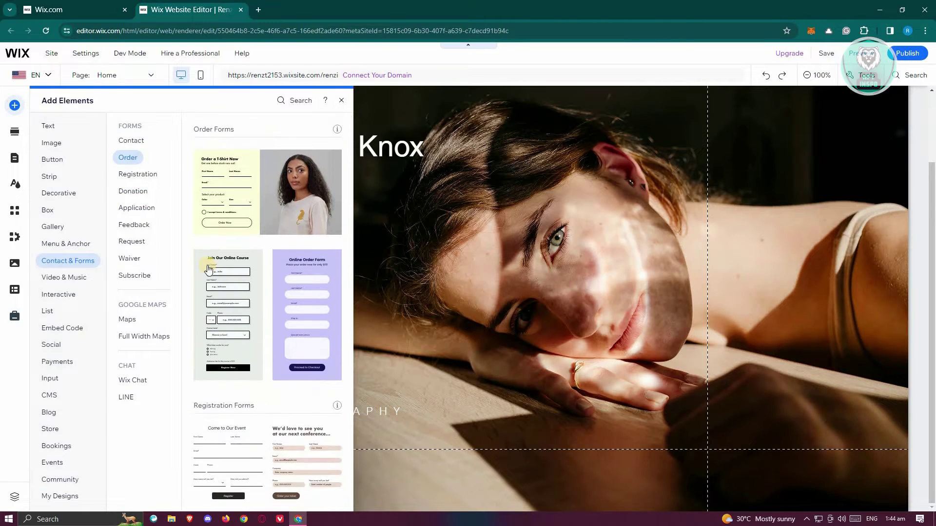
scroll(277, 292, down, 10)
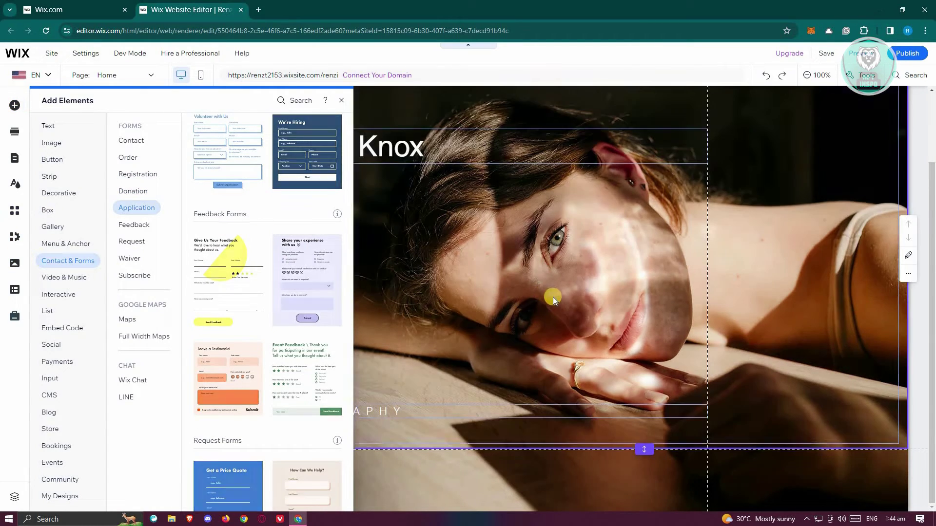
click(553, 297)
mouse_move(602, 445)
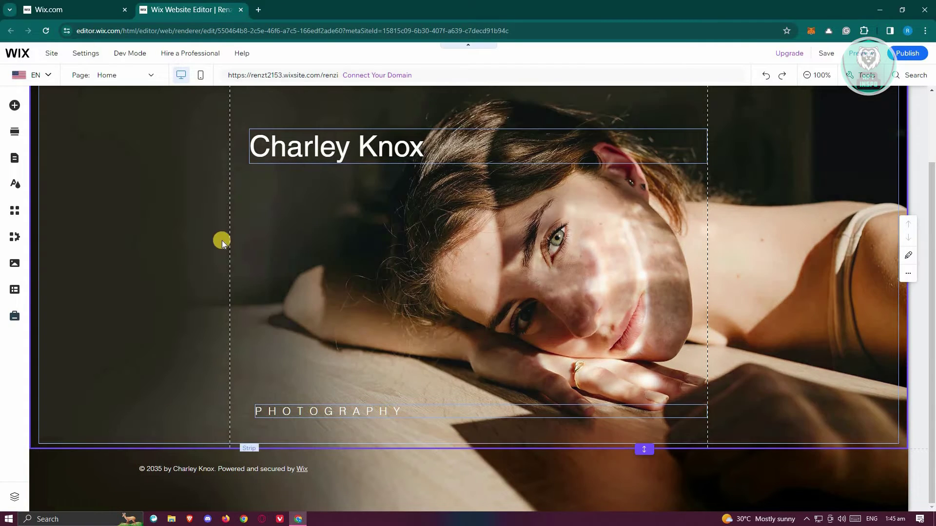
Insert the ready-made 'Empower Growth' welcome section, with Start Now button and dune image, below the hero.
scroll(208, 260, up, 2)
scroll(127, 480, down, 2)
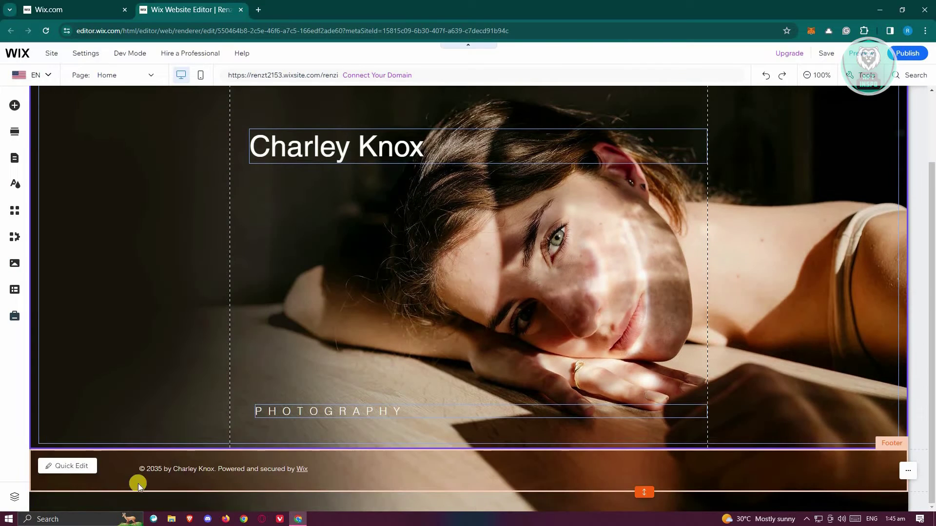
mouse_move(464, 445)
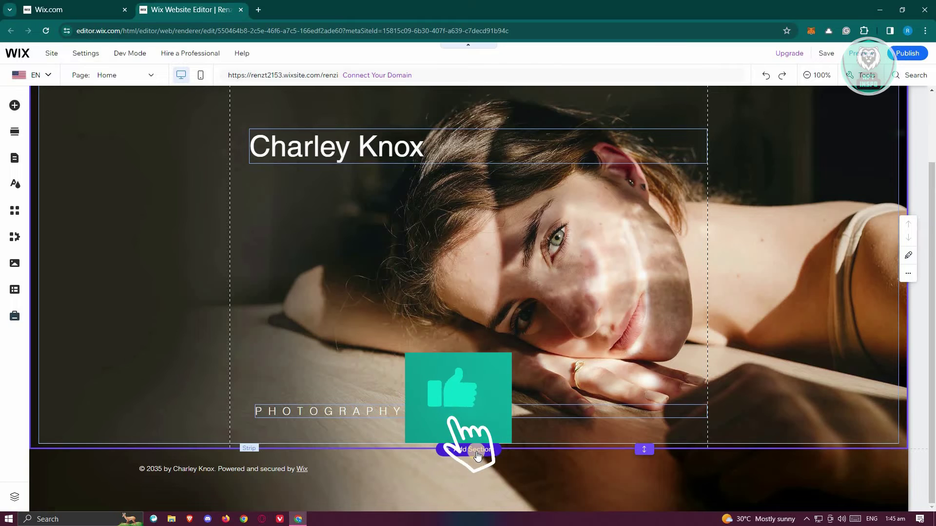
click(476, 450)
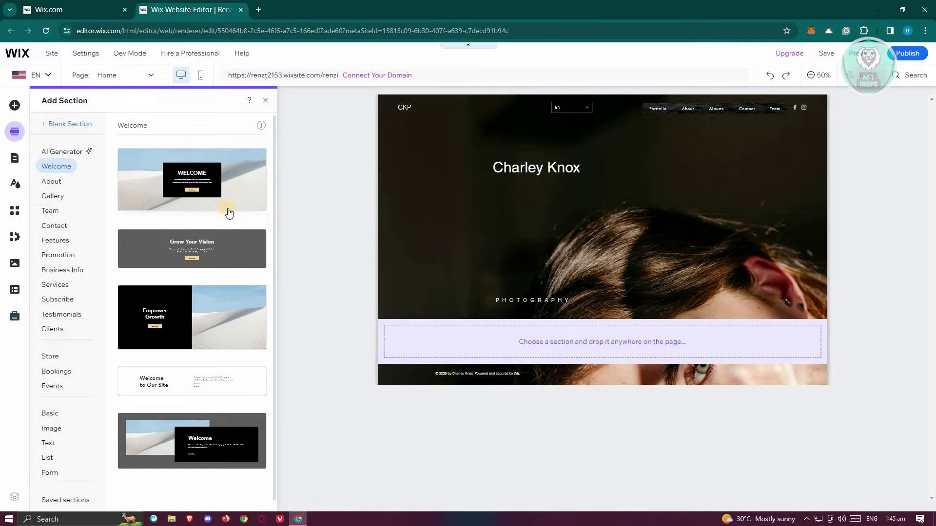
click(241, 251)
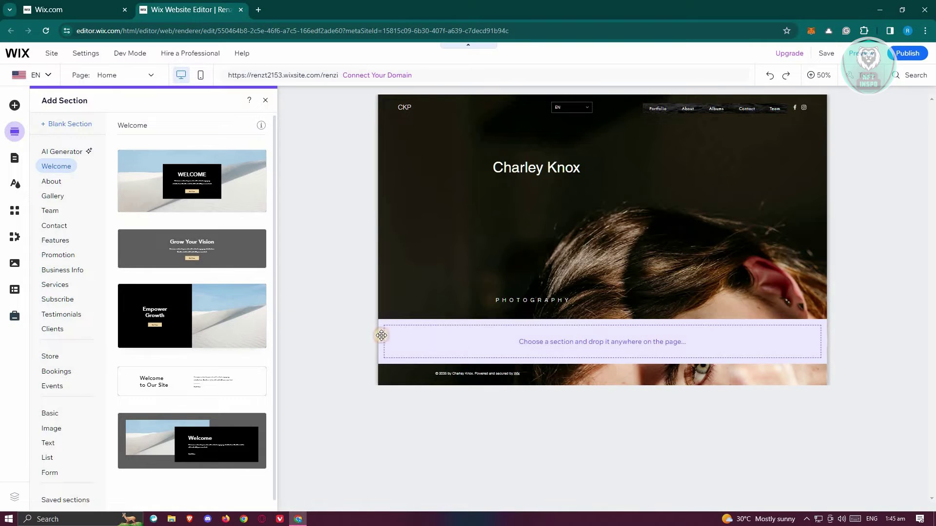
drag(381, 335, 617, 349)
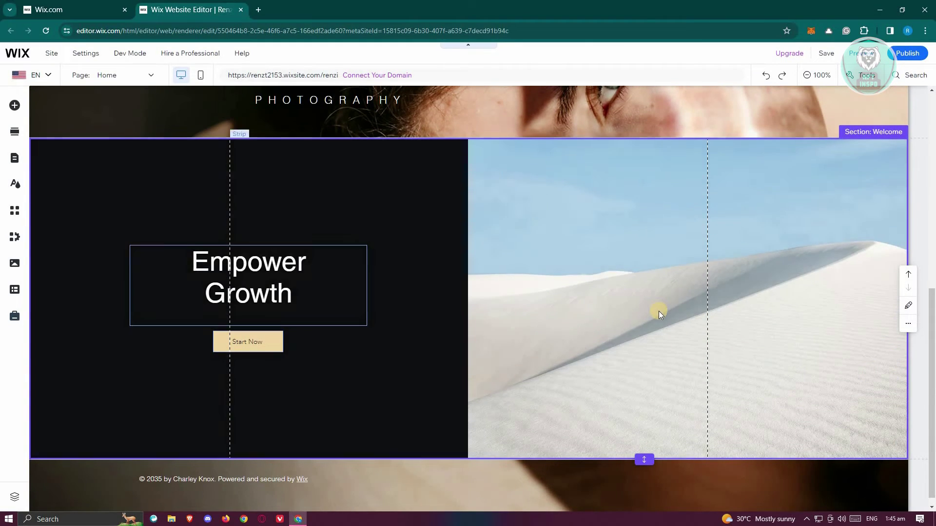
scroll(659, 311, up, 7)
scroll(639, 298, down, 7)
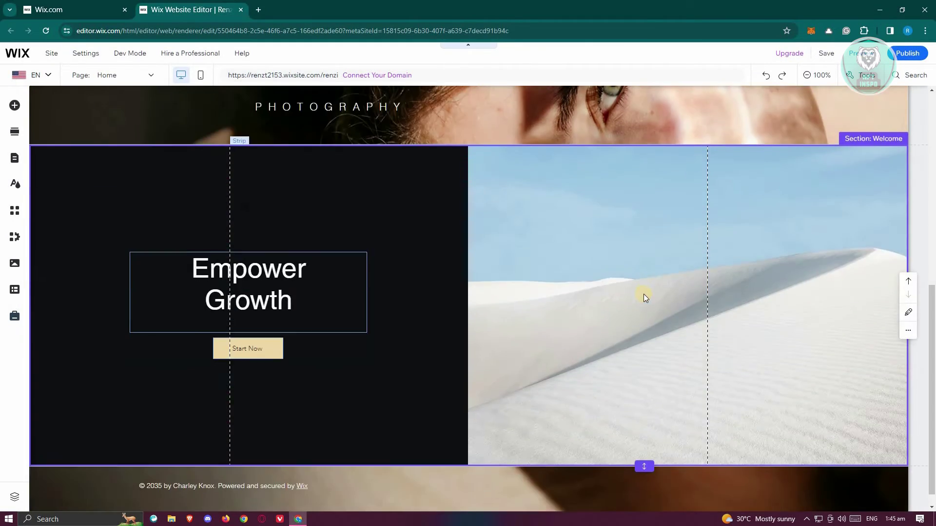
scroll(397, 311, down, 1)
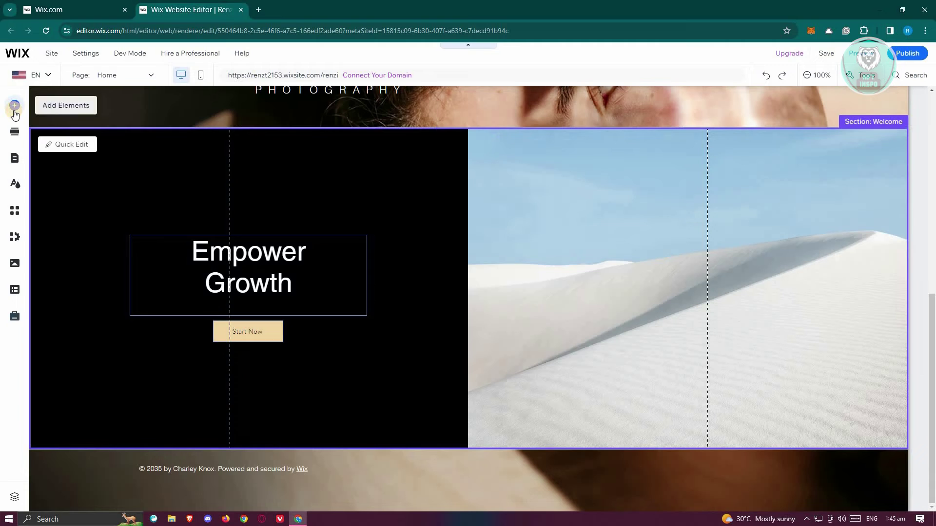
Drop the 'Give Us Your Feedback' form template onto the Welcome section's dune image.
click(15, 105)
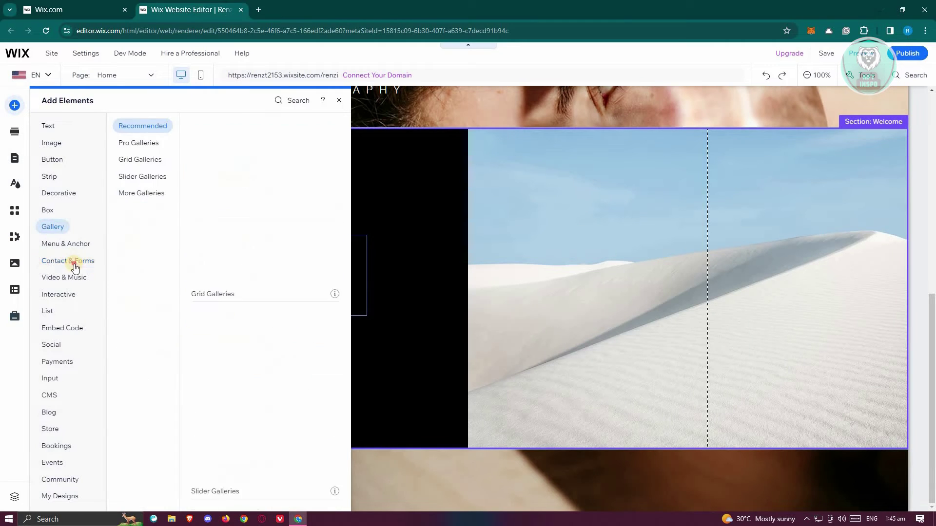
scroll(314, 307, down, 5)
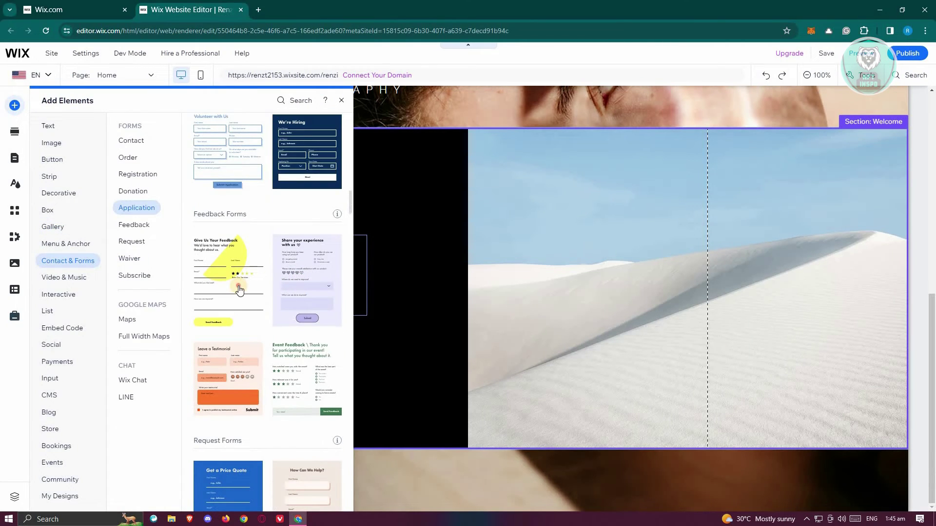
drag(237, 285, 718, 266)
Move the feedback form lower so it fits inside the section above the footer.
scroll(699, 300, up, 3)
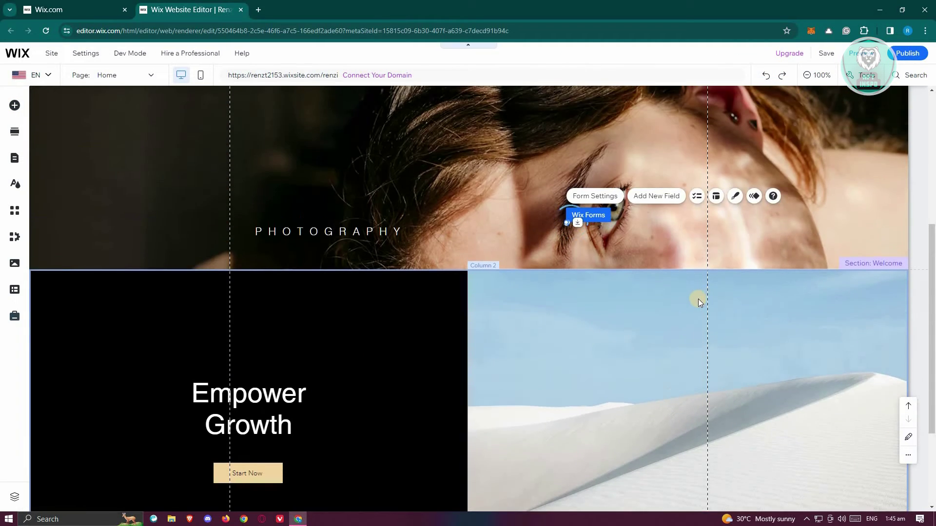
scroll(675, 314, down, 3)
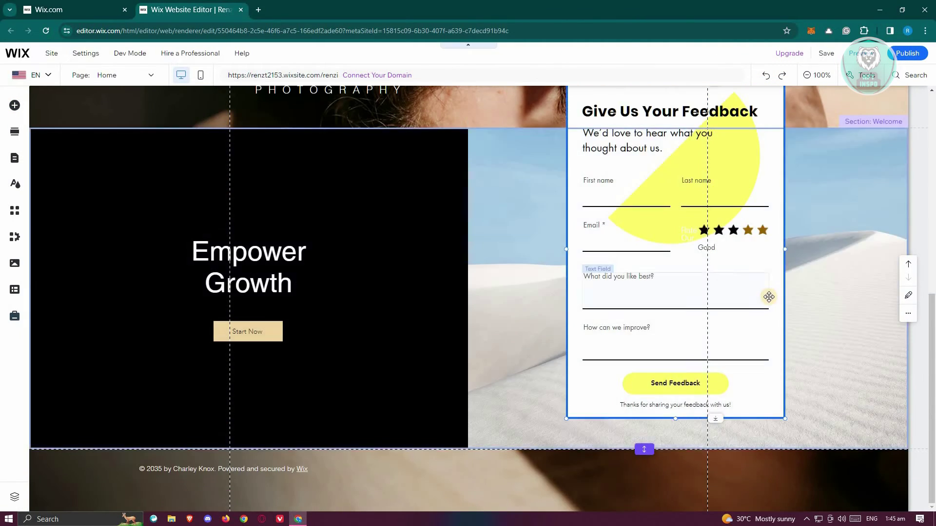
scroll(788, 181, up, 2)
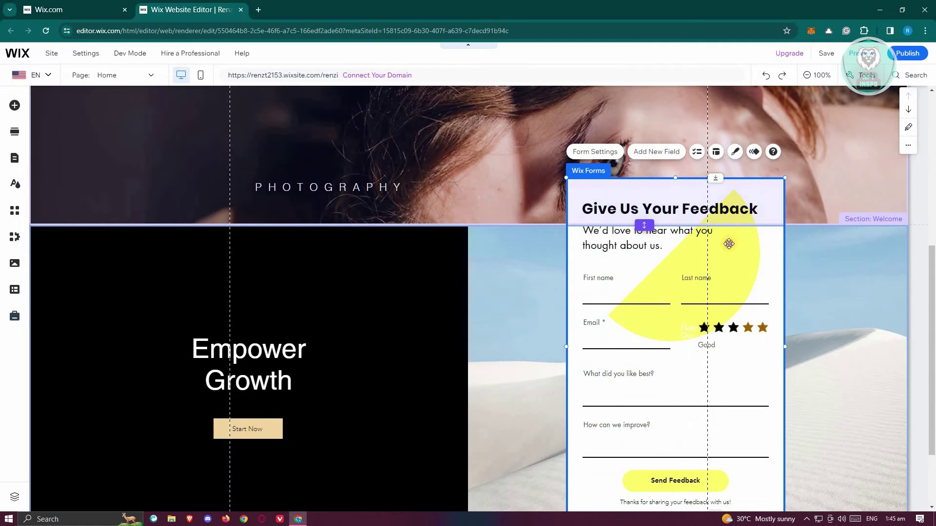
mouse_move(725, 276)
mouse_down()
mouse_move(738, 334)
mouse_move(748, 322)
mouse_up()
scroll(781, 485, down, 2)
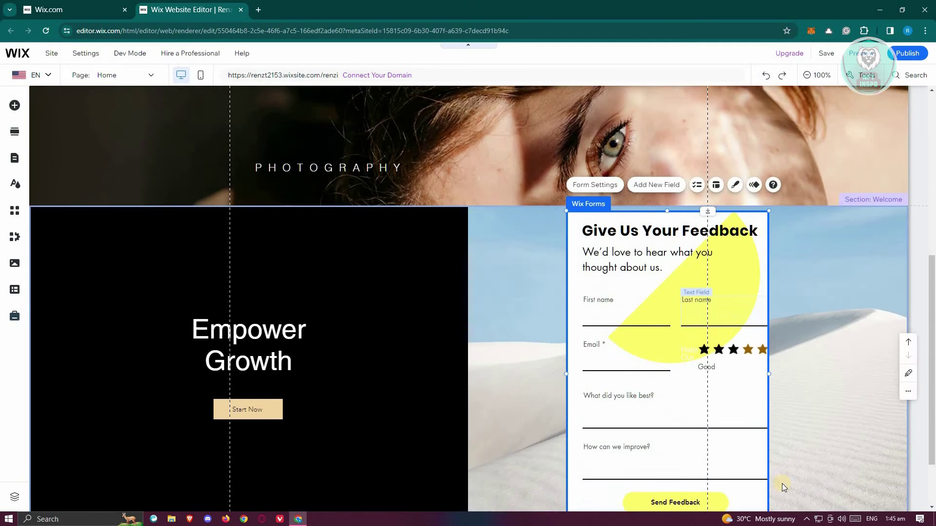
mouse_move(741, 410)
mouse_down()
mouse_move(734, 369)
mouse_move(748, 363)
mouse_move(732, 363)
mouse_up()
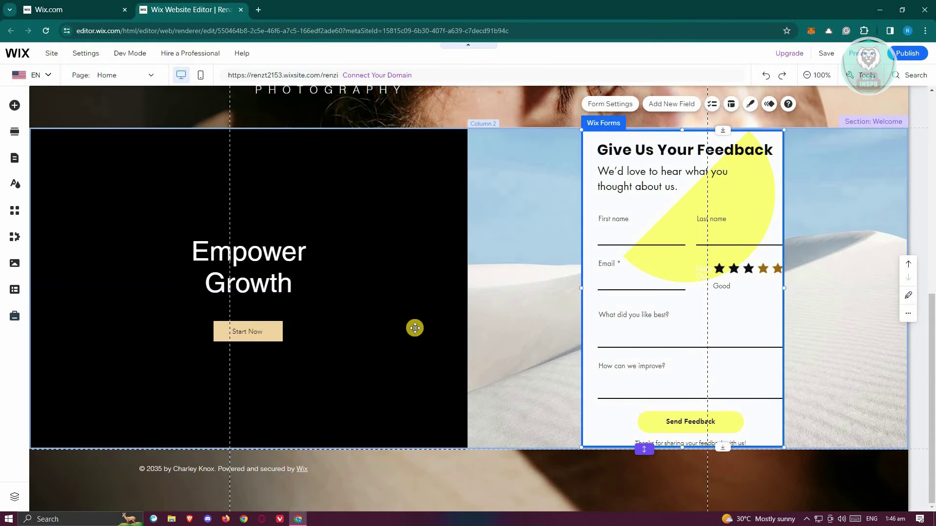
click(418, 329)
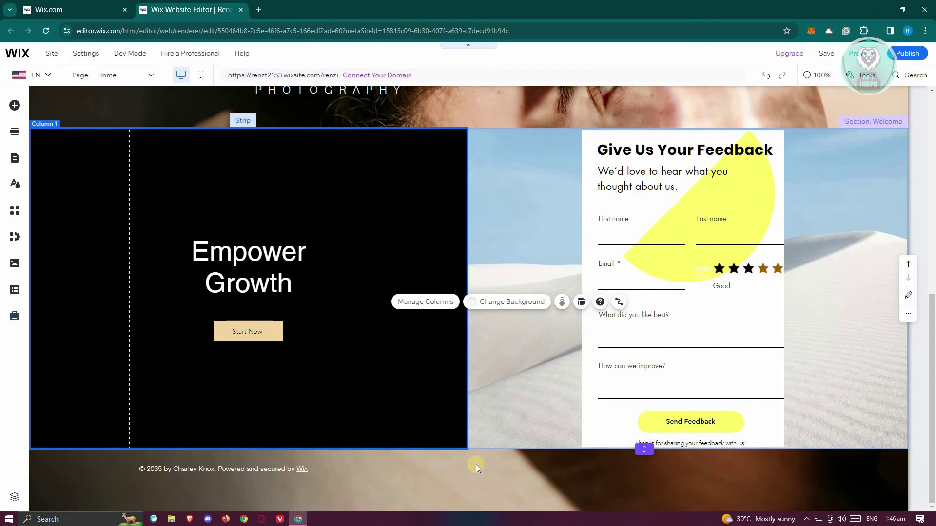
Insert a blank section with a hand-on-wood image below Empower Growth and select it.
click(454, 444)
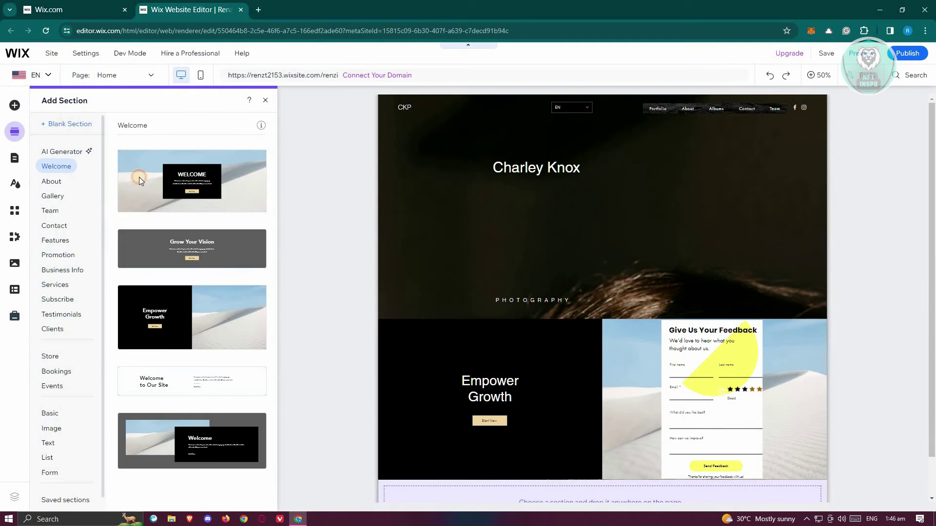
click(703, 375)
scroll(722, 366, down, 10)
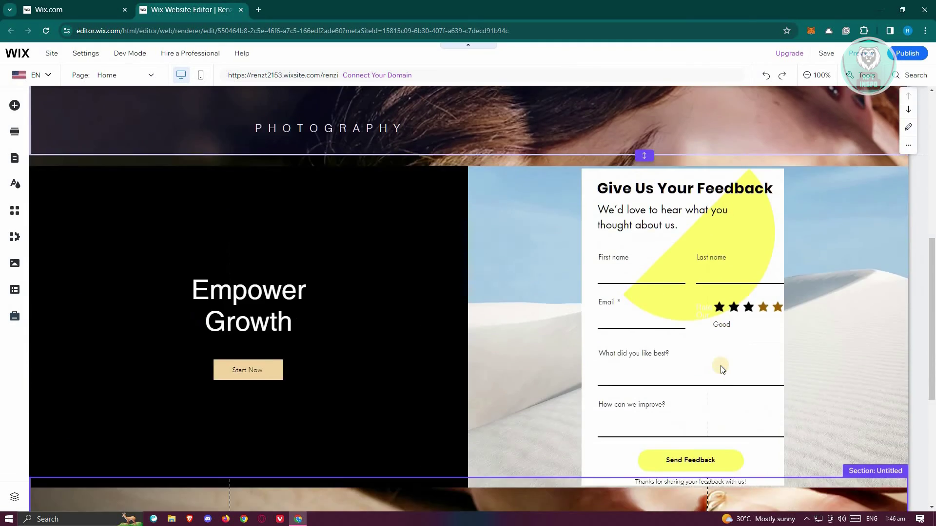
scroll(355, 276, down, 1)
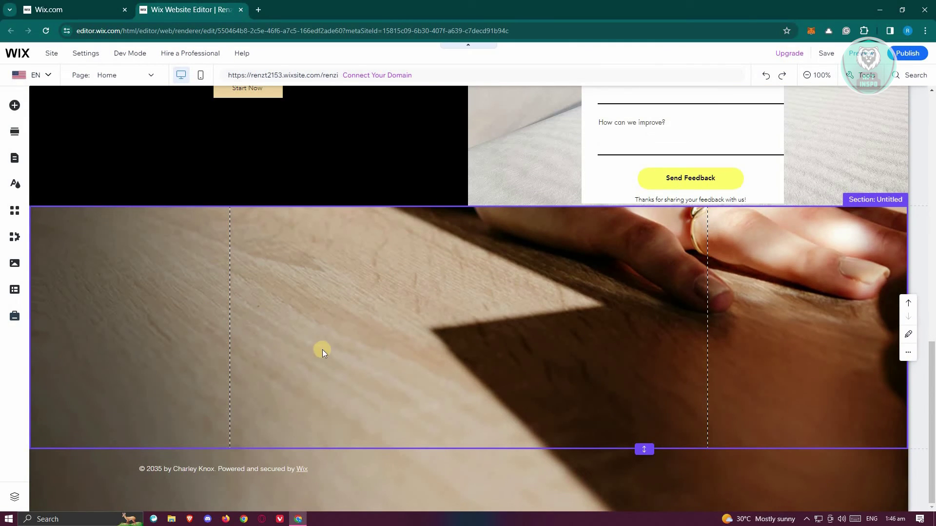
click(805, 307)
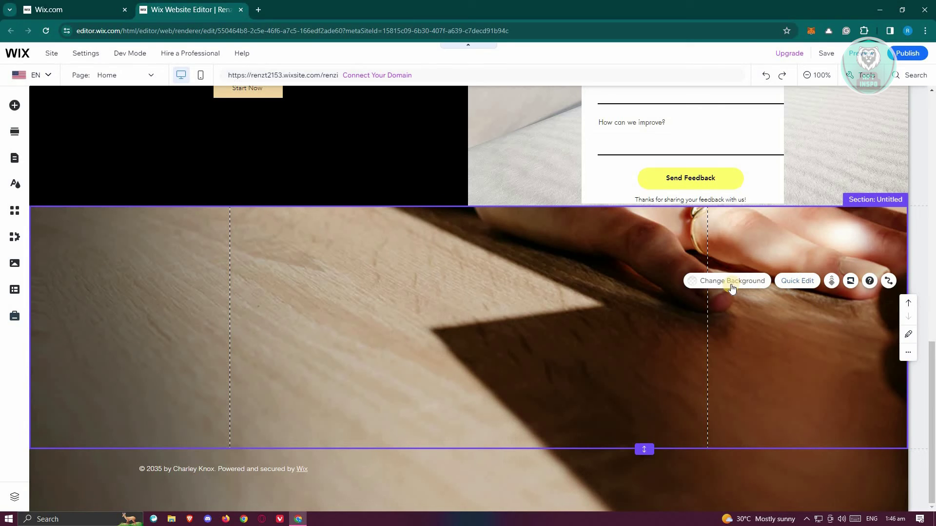
Choose the Concrete Wall image from Media from Wix as the untitled section's background.
click(788, 281)
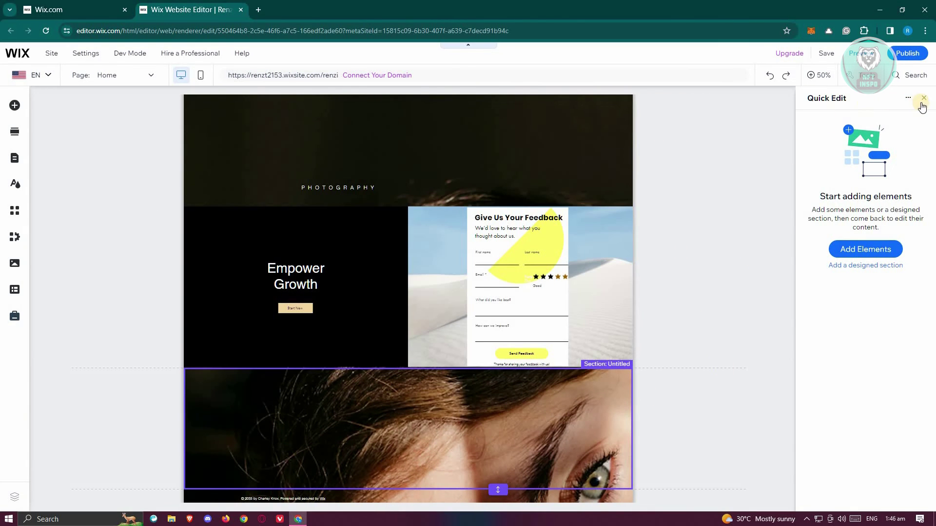
click(595, 300)
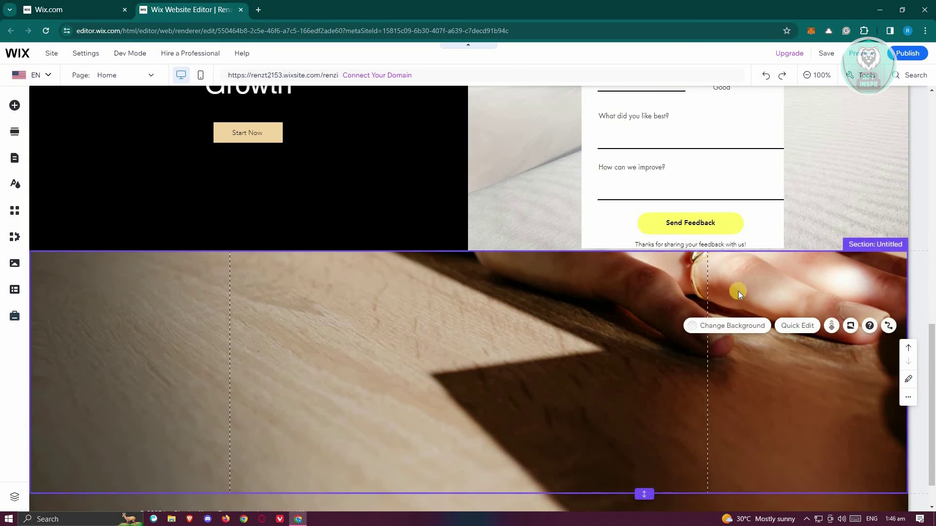
click(731, 280)
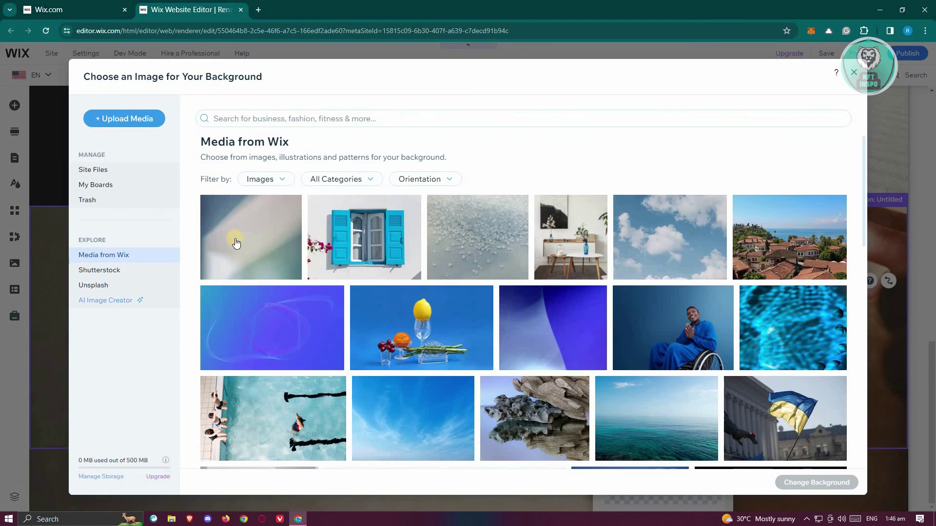
click(239, 243)
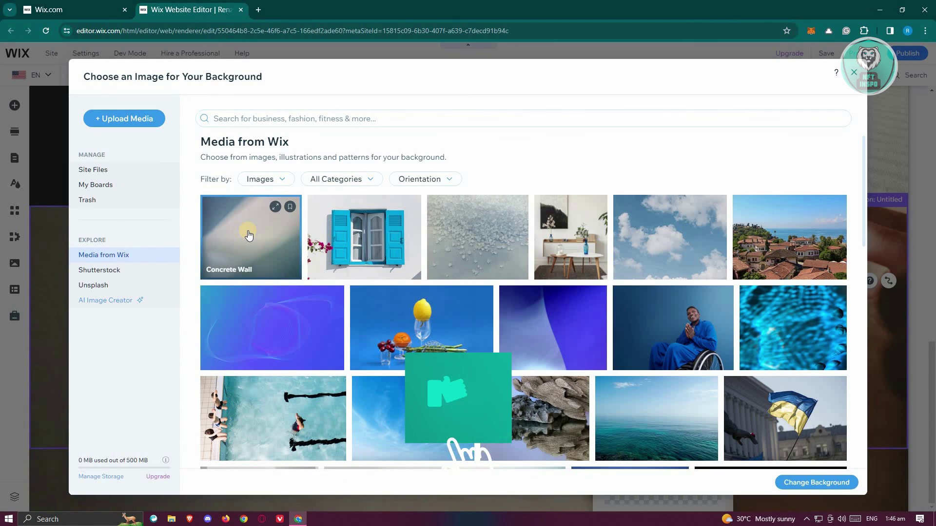